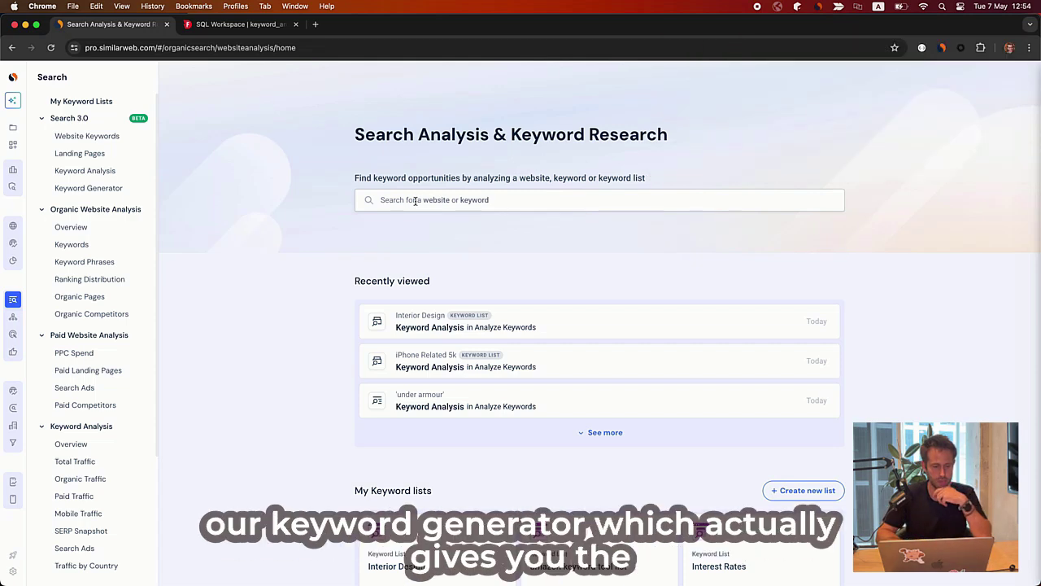
# Open the Keyword Generator and look up the keyword "running shoes".
pyautogui.click(88, 187)
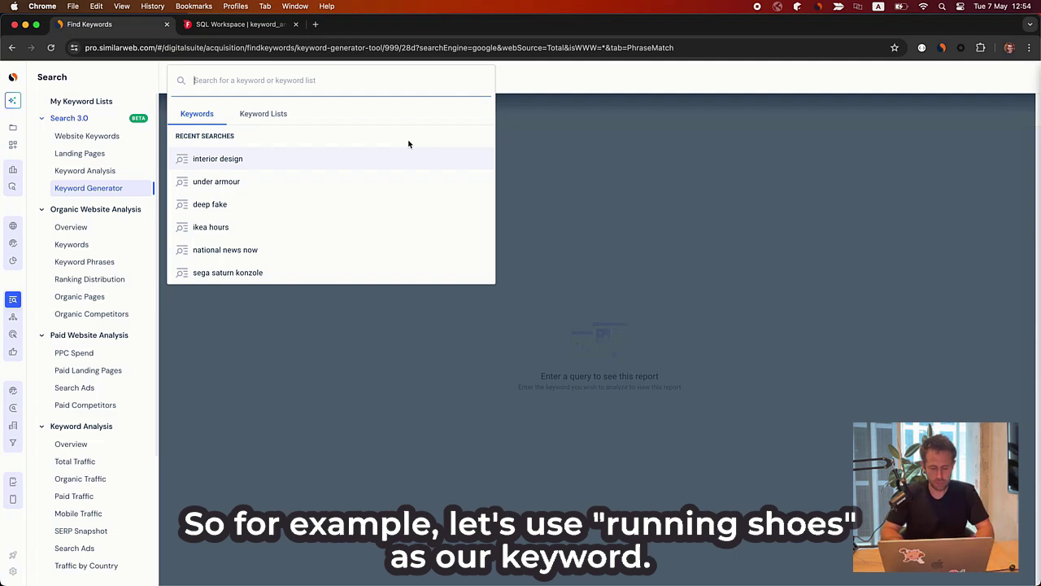
pyautogui.write('running shoes')
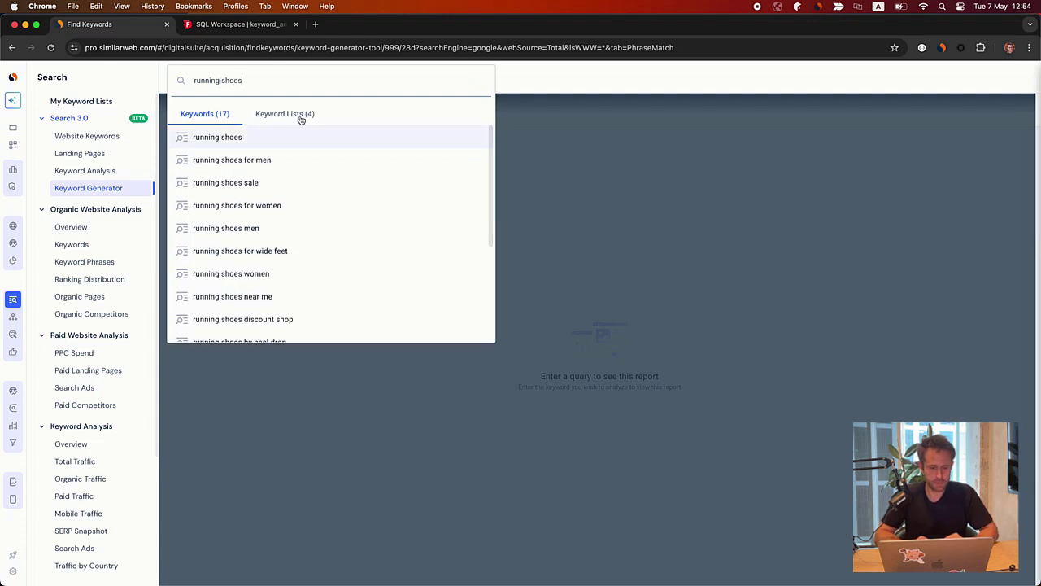
pyautogui.click(294, 134)
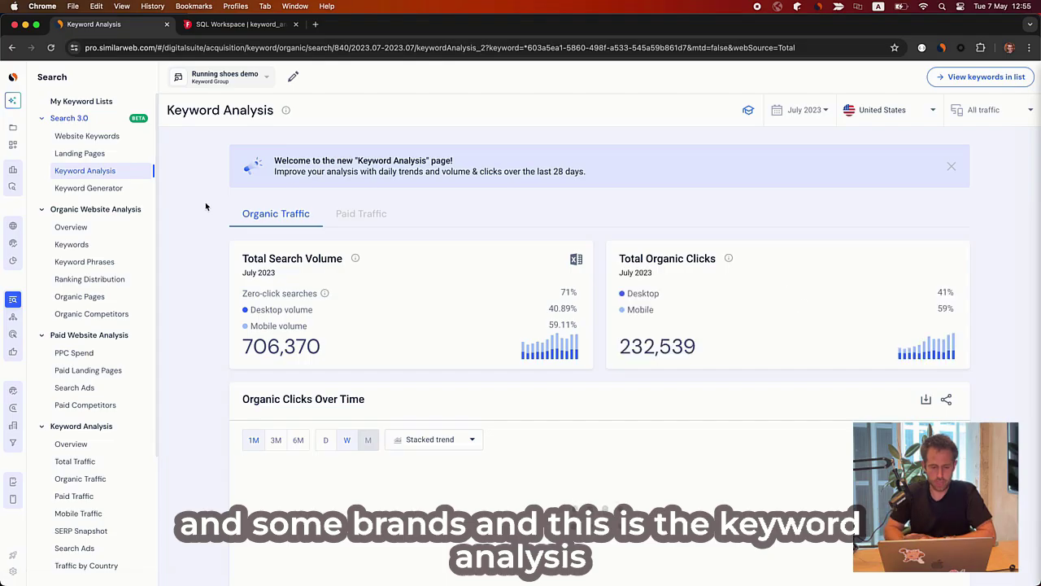
# Look over the Running shoes demo keyword analysis and set the Organic Clicks Over Time chart to a three-month range.
pyautogui.scroll(-10, 227, 295)
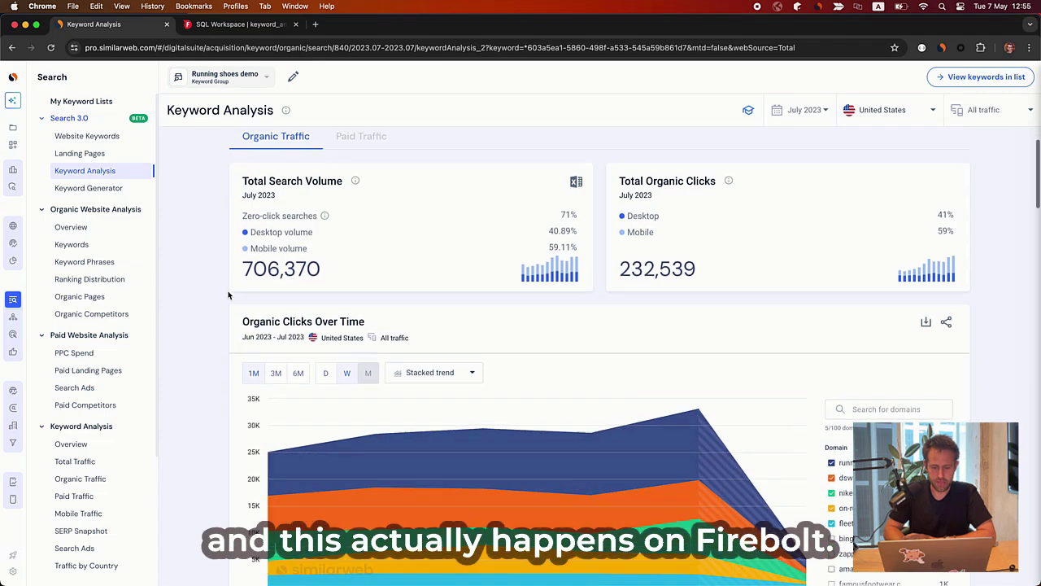
pyautogui.scroll(-4, 228, 295)
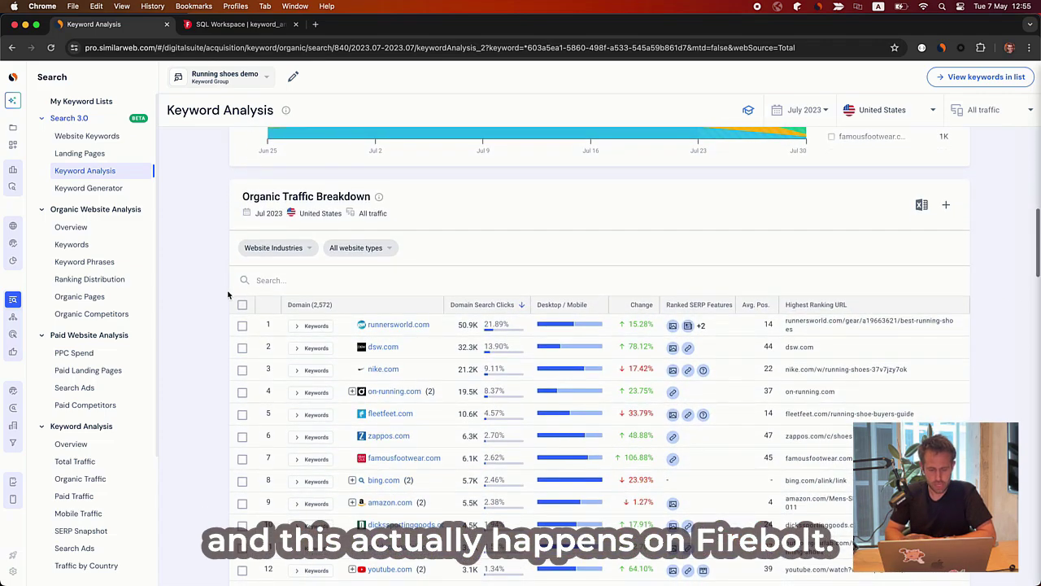
pyautogui.scroll(7, 194, 217)
pyautogui.click(276, 196)
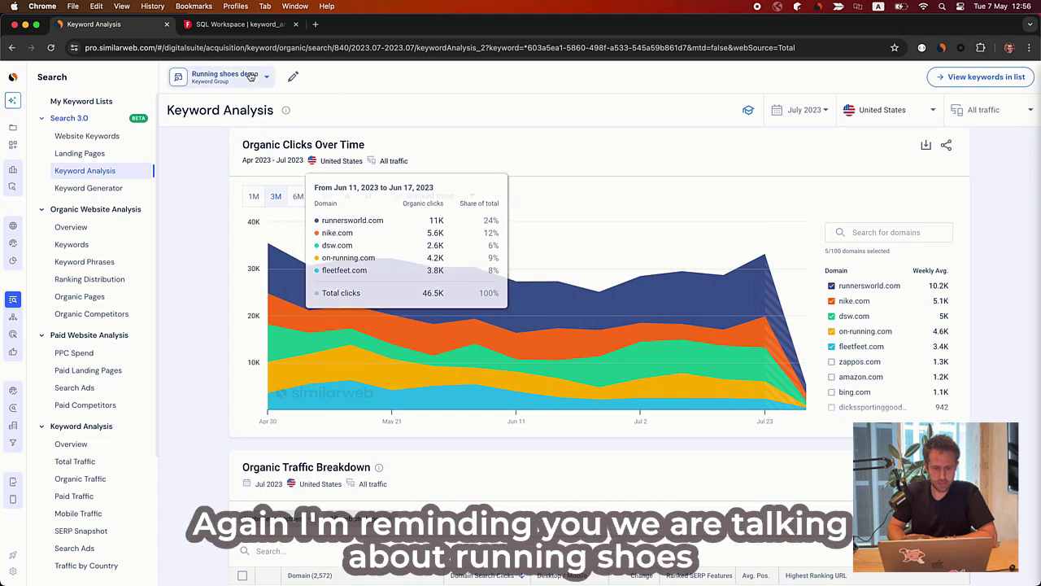
# Open the Running shoes demo keyword list, review the keywords it contains and close it without changes.
pyautogui.click(221, 76)
pyautogui.click(475, 156)
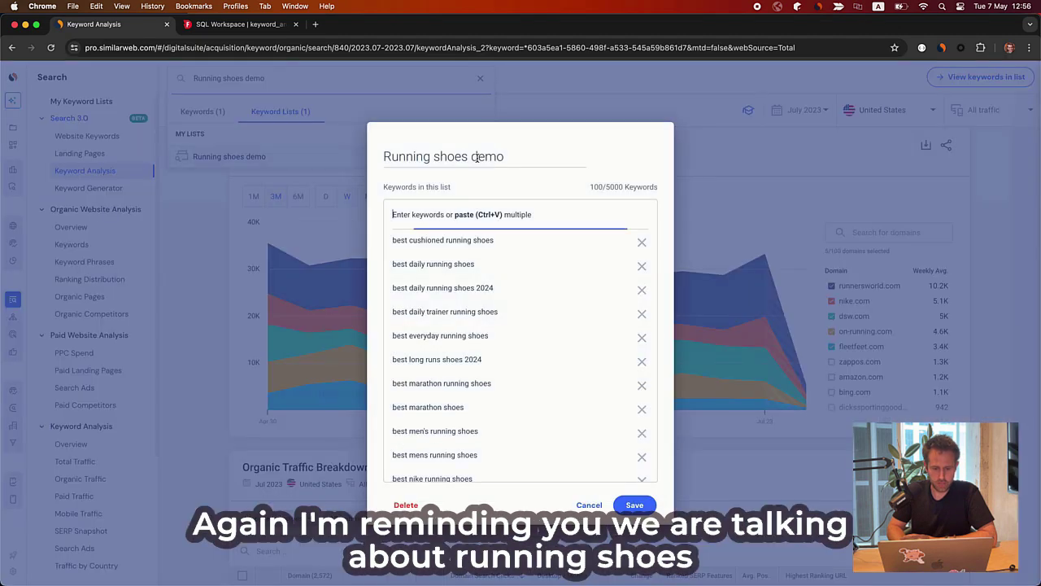
pyautogui.scroll(-10, 436, 382)
pyautogui.scroll(-8, 436, 385)
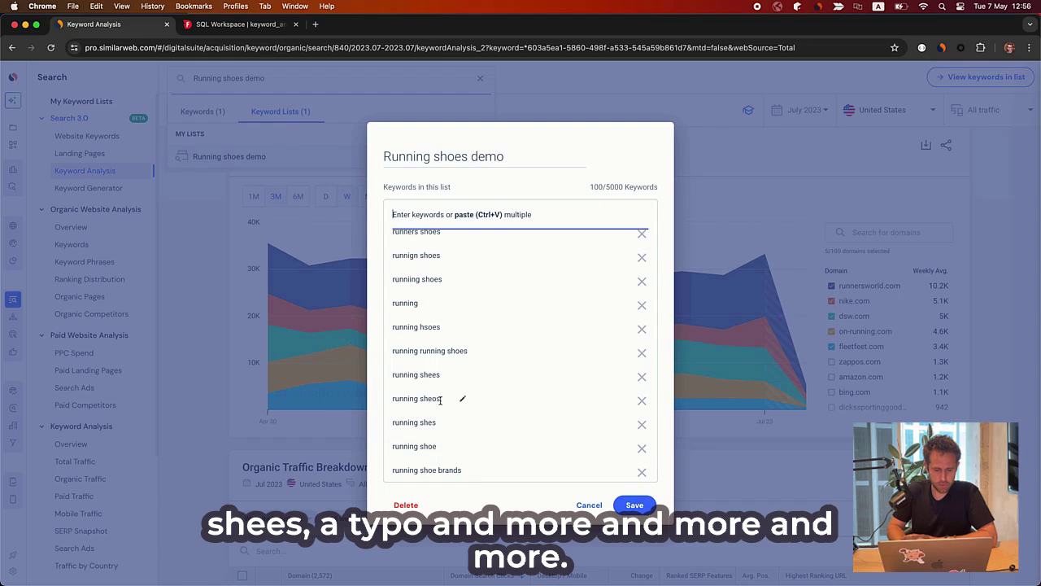
pyautogui.scroll(-5, 461, 400)
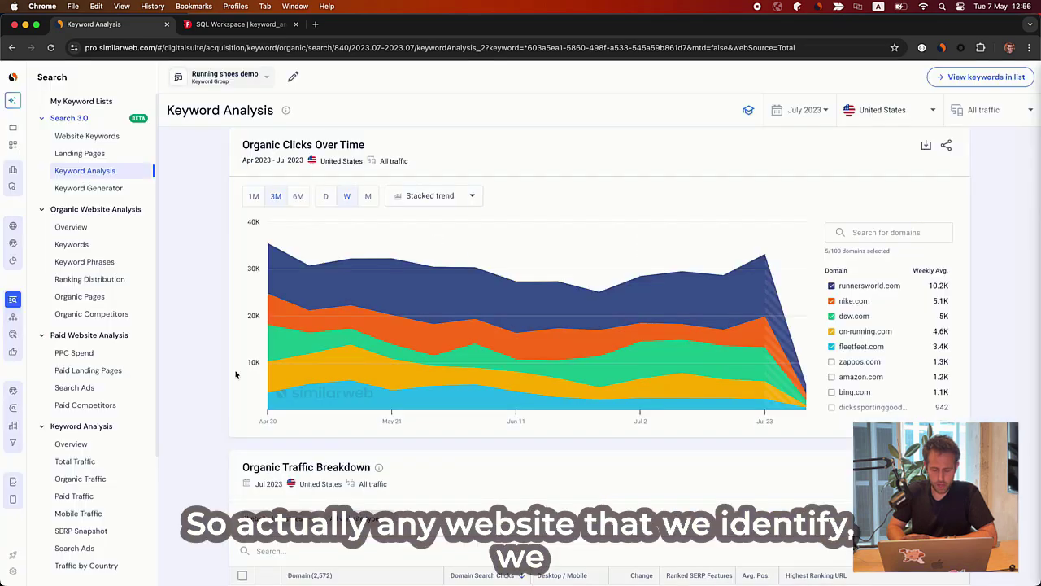
pyautogui.click(309, 398)
# In the Organic Traffic Breakdown, expand the keywords for runnersworld.com, browse to page 4 and collapse them again.
pyautogui.scroll(-2, 488, 498)
pyautogui.scroll(-10, 488, 498)
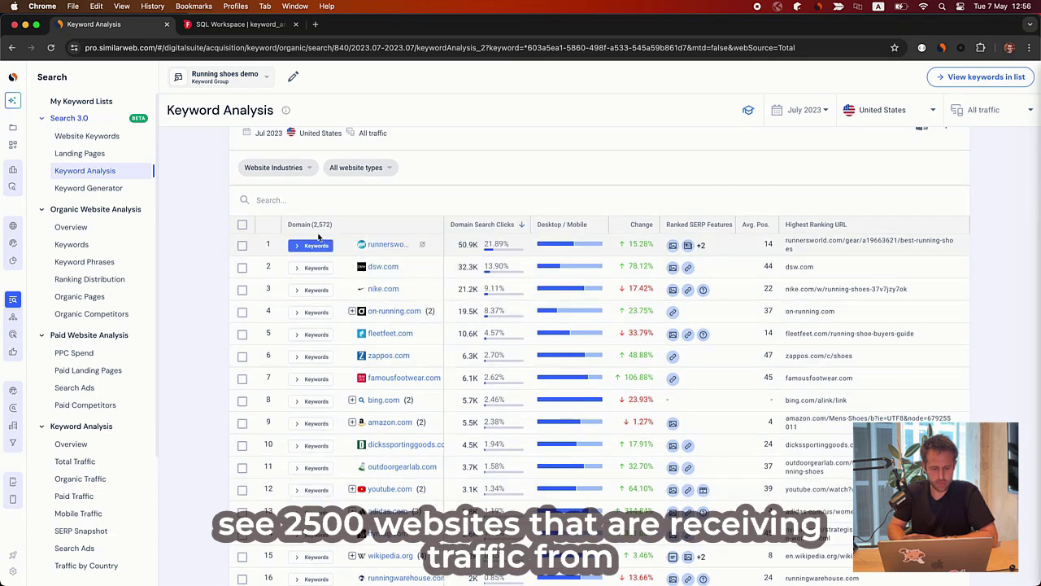
pyautogui.moveTo(313, 232)
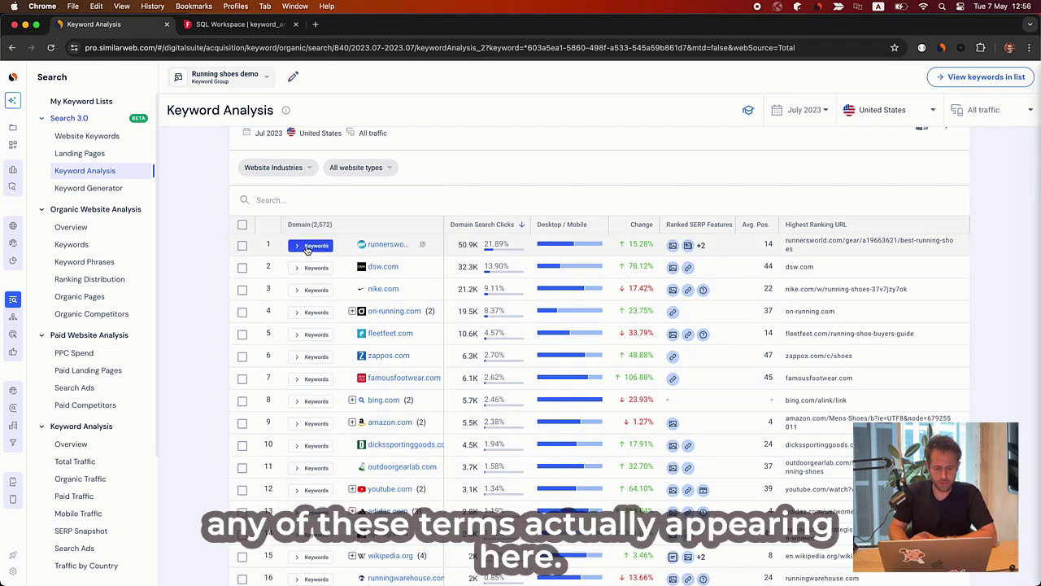
pyautogui.click(315, 245)
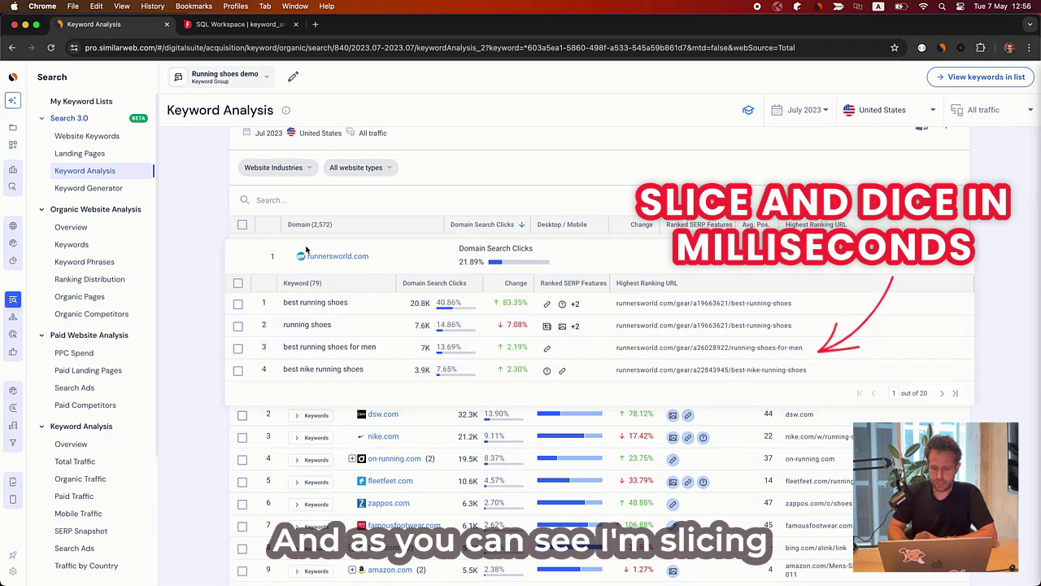
pyautogui.click(942, 393)
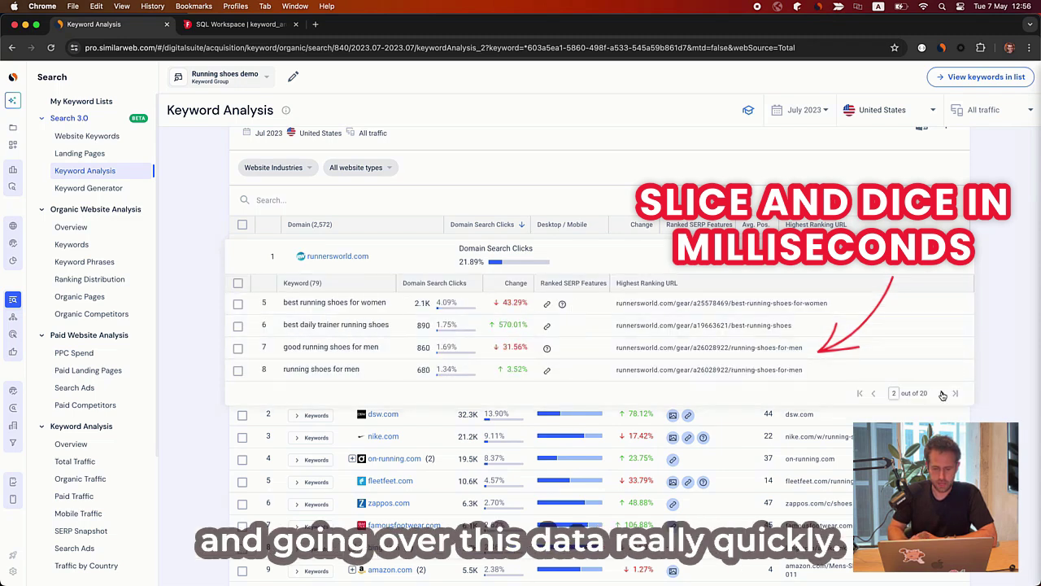
pyautogui.click(942, 393)
pyautogui.click(942, 393)
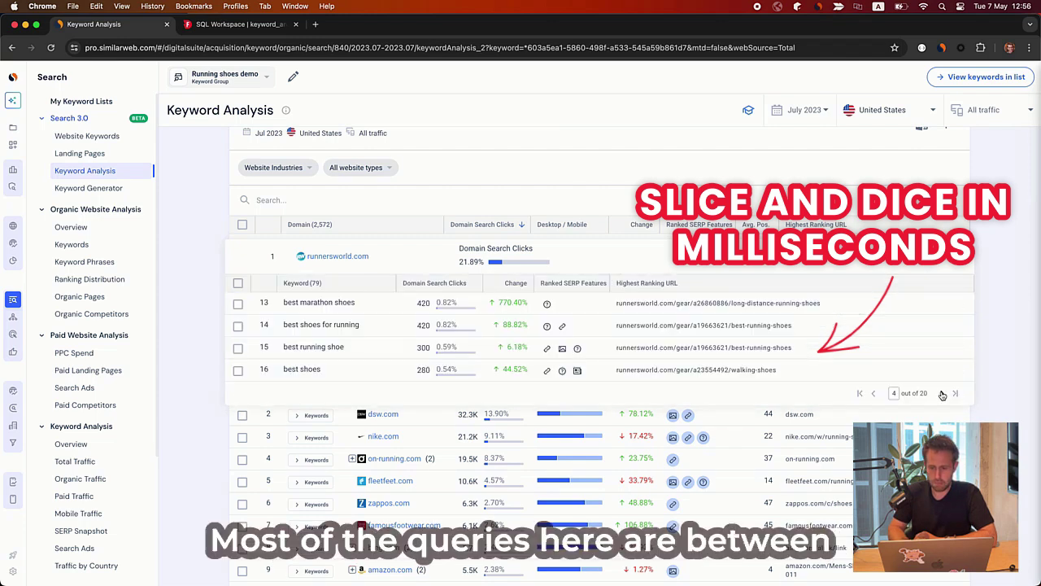
pyautogui.click(995, 249)
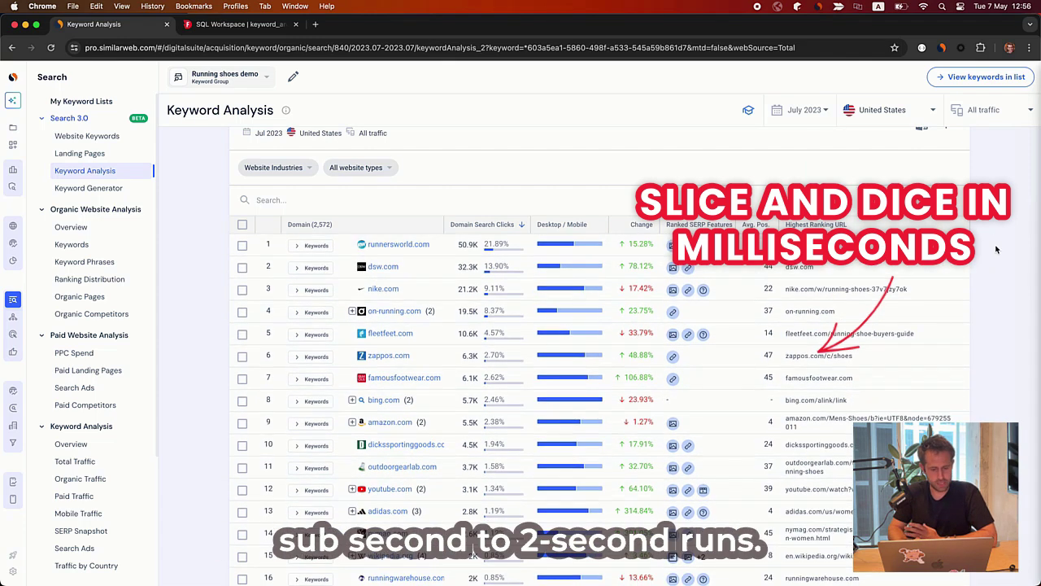
# Switch to the Firebolt SQL workspace, review the Keywords script and highlight its site_clicks and prev_clicks sum lines.
pyautogui.scroll(5, 996, 249)
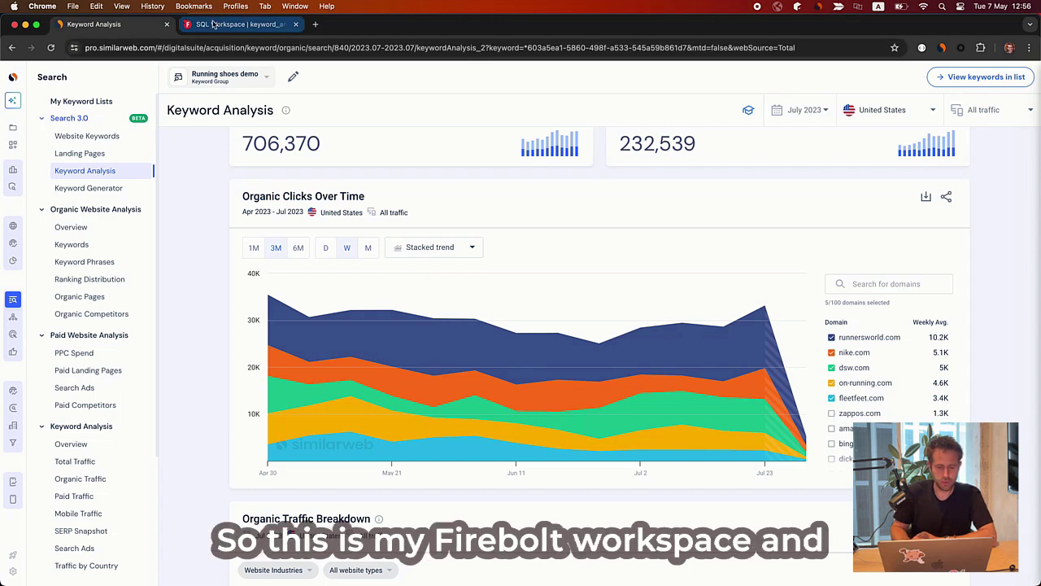
pyautogui.click(213, 25)
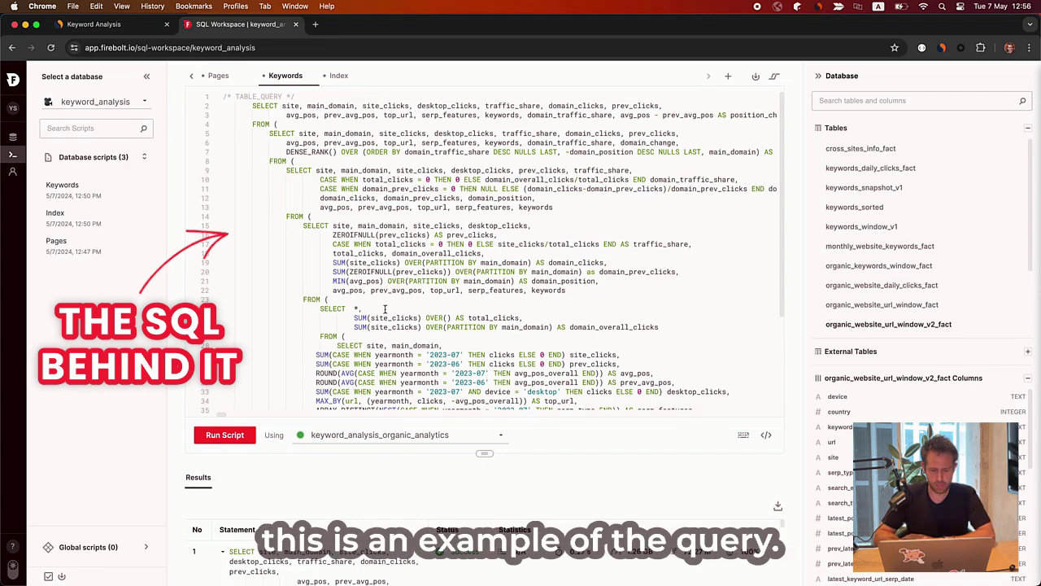
pyautogui.scroll(-5, 385, 309)
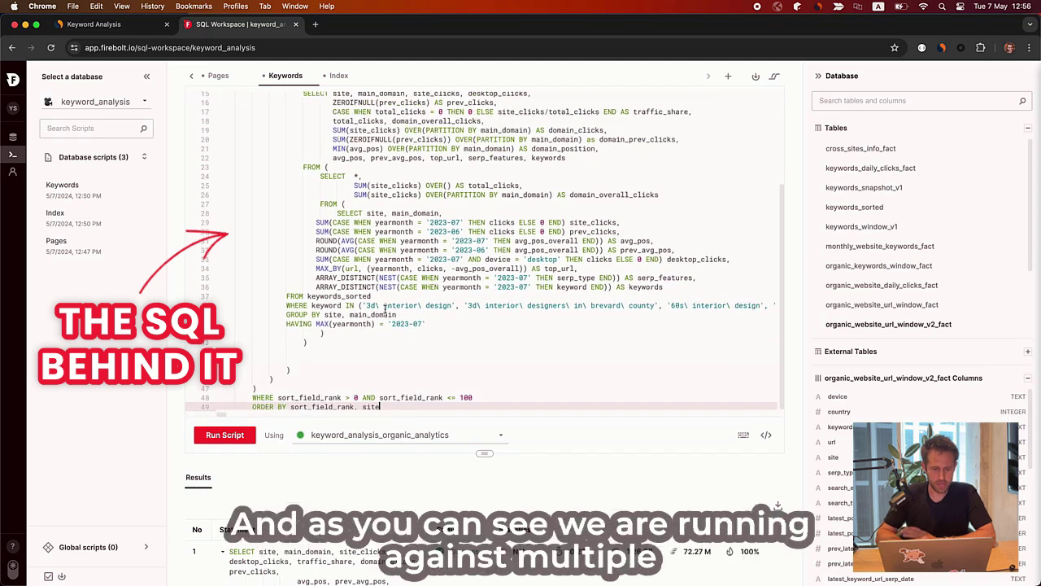
pyautogui.click(380, 231)
pyautogui.click(316, 222)
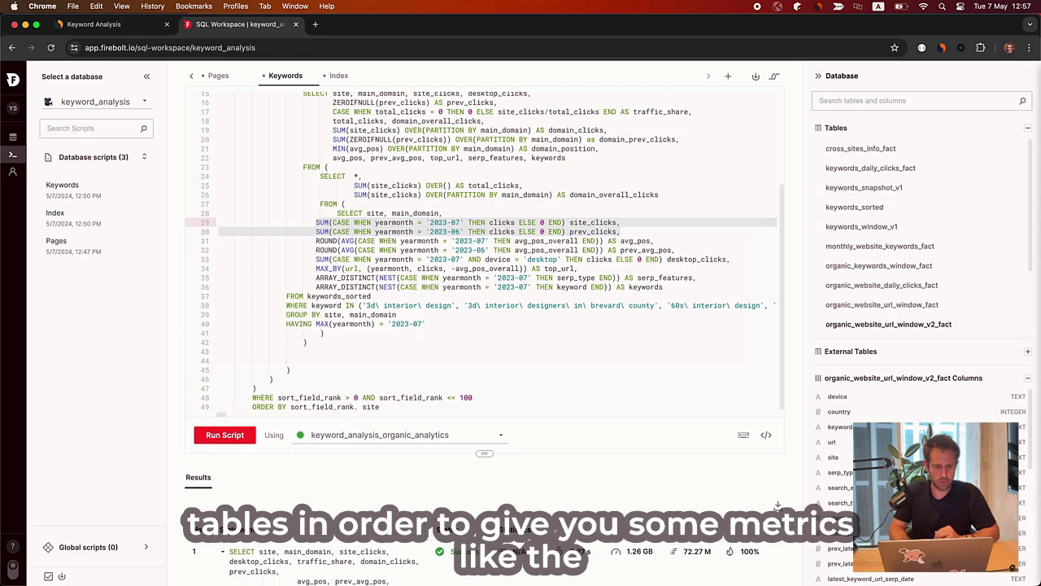
# Switch back to the Similarweb keyword analysis and examine the Change column in the Organic Traffic Breakdown.
pyautogui.click(106, 25)
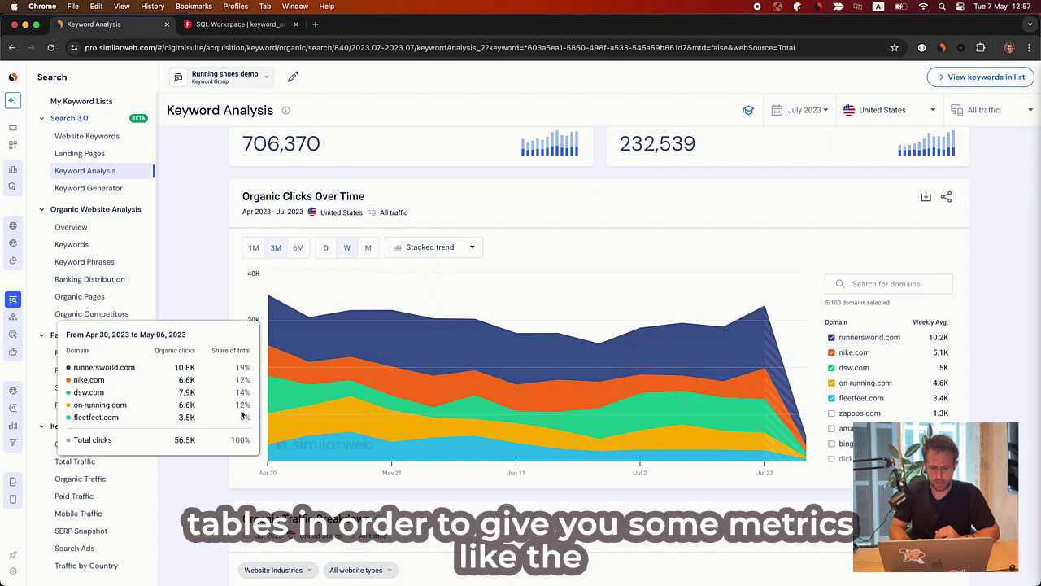
pyautogui.scroll(-5, 241, 415)
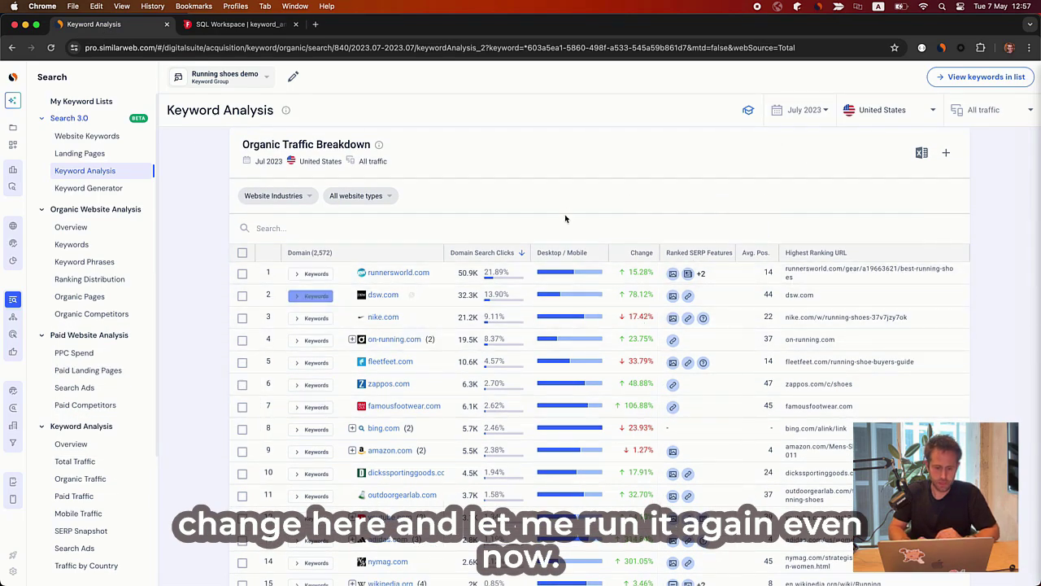
# Run the Keywords script in the Firebolt SQL workspace, enlarge the results area and highlight the scanned data size.
pyautogui.hotkey('ctrl', 'Tab')
pyautogui.scroll(1, 439, 309)
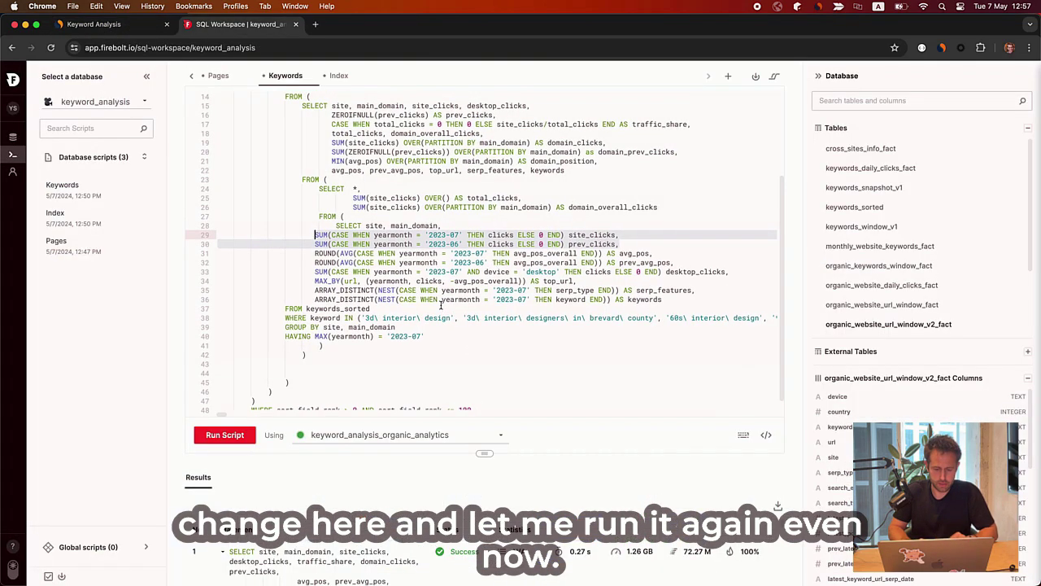
pyautogui.click(462, 309)
pyautogui.press('super+Return')
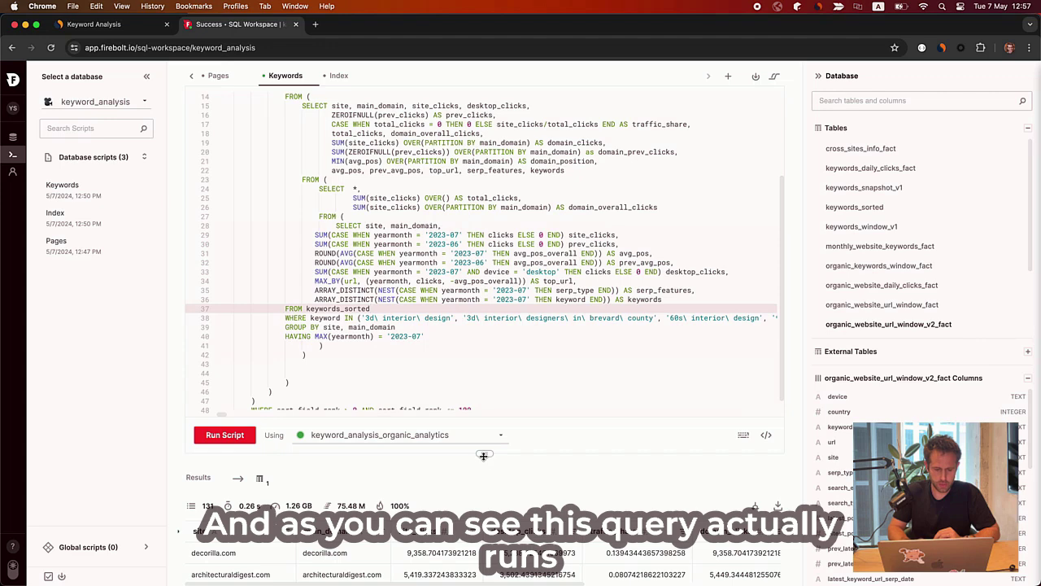
pyautogui.moveTo(482, 436); pyautogui.dragTo(396, 366)
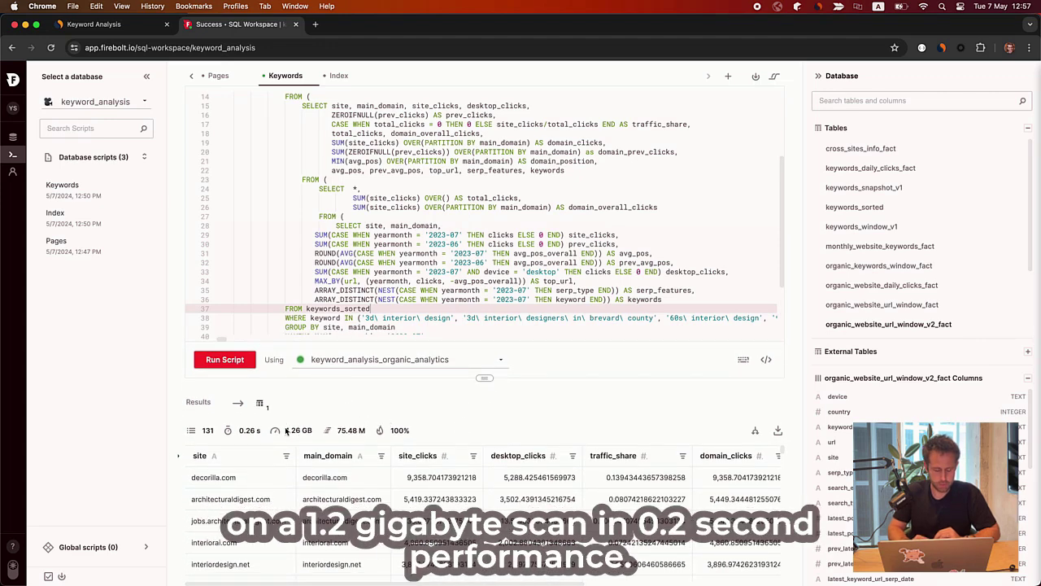
pyautogui.moveTo(285, 430); pyautogui.dragTo(313, 432)
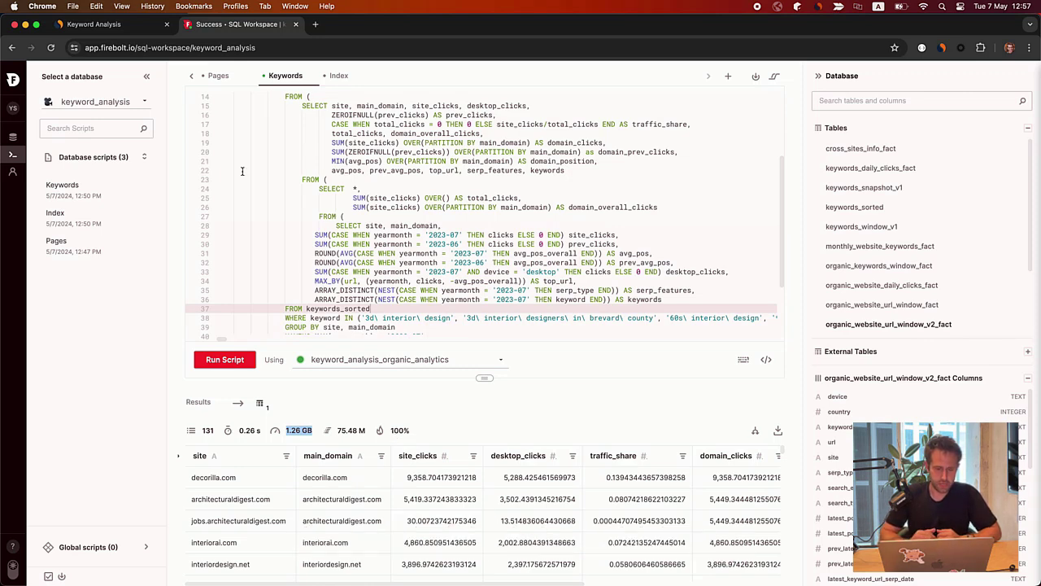
# Open the Index script and highlight the PRIMARY INDEX line of the keywords_sorted table definition.
pyautogui.moveTo(331, 77)
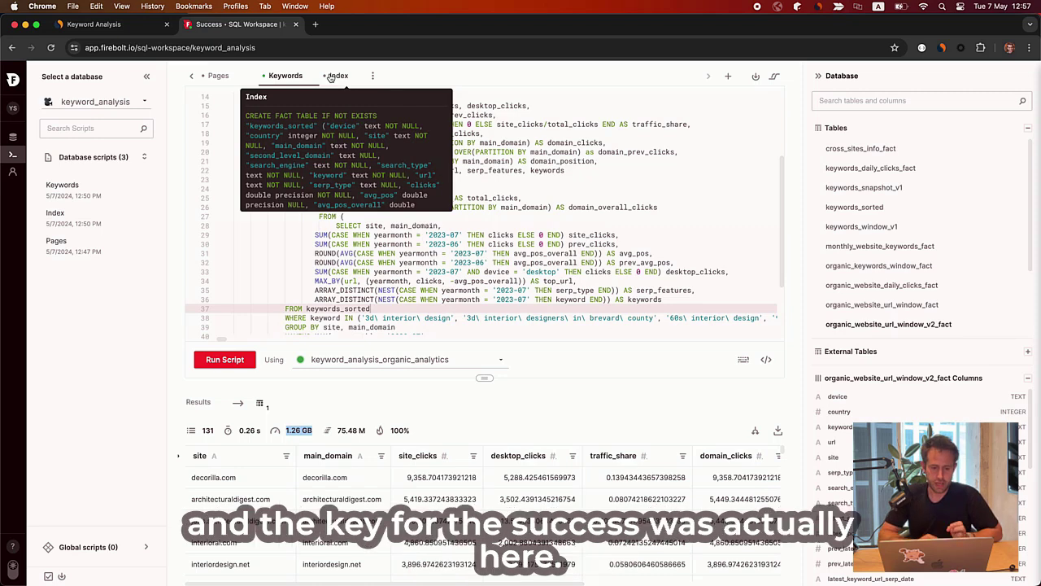
pyautogui.click(331, 76)
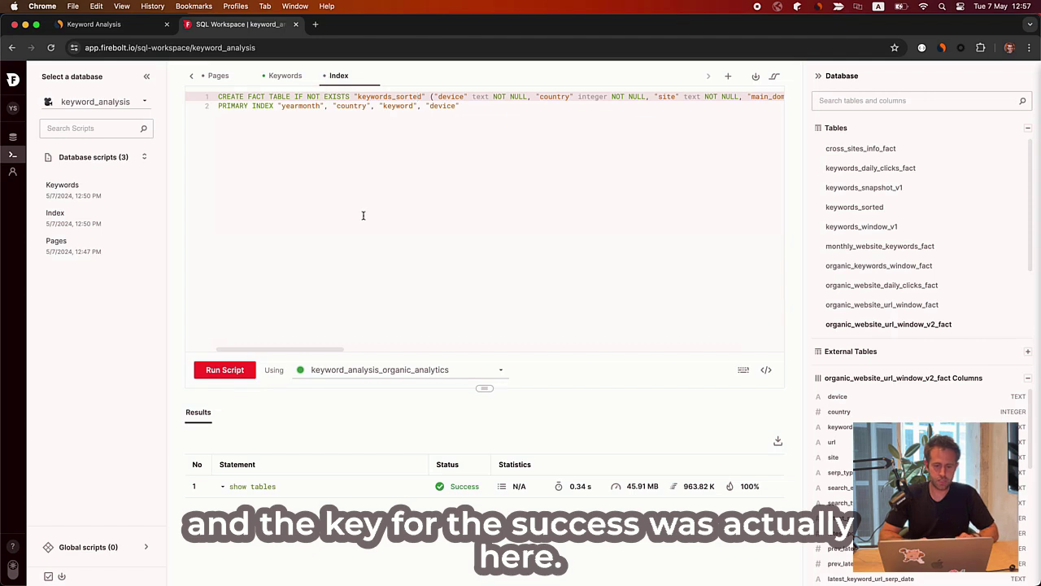
pyautogui.tripleClick(474, 106)
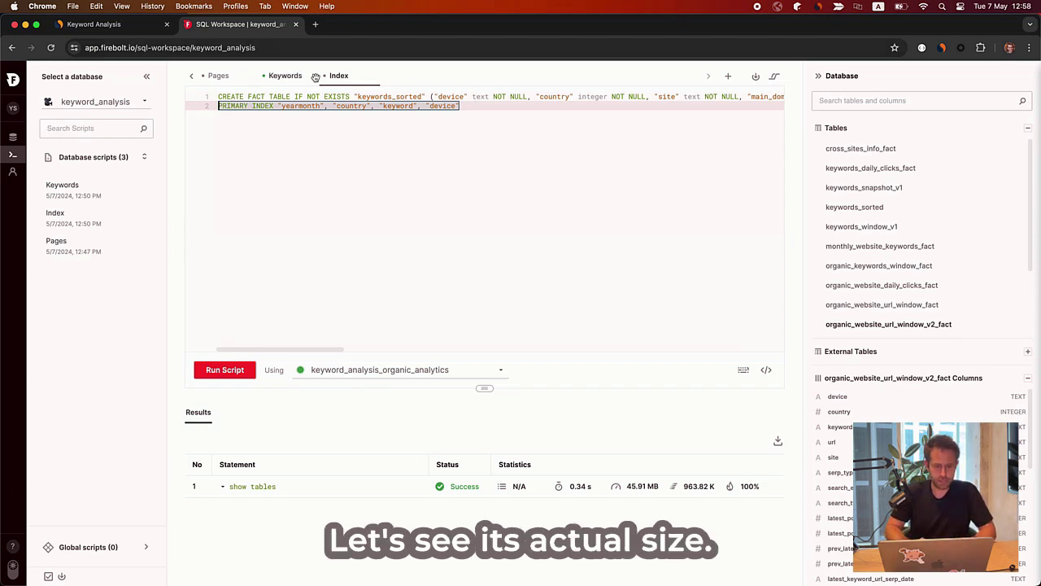
# Replace the Pages script's query with "show tables", run it and check the row count and size columns for keywords_sorted.
pyautogui.click(216, 76)
pyautogui.click(295, 152)
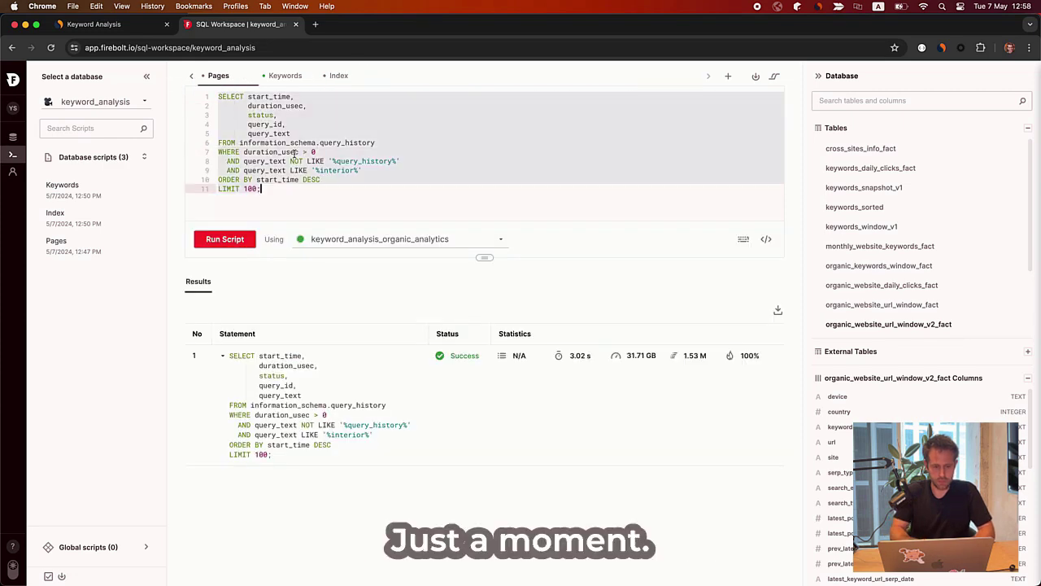
pyautogui.write('show table')
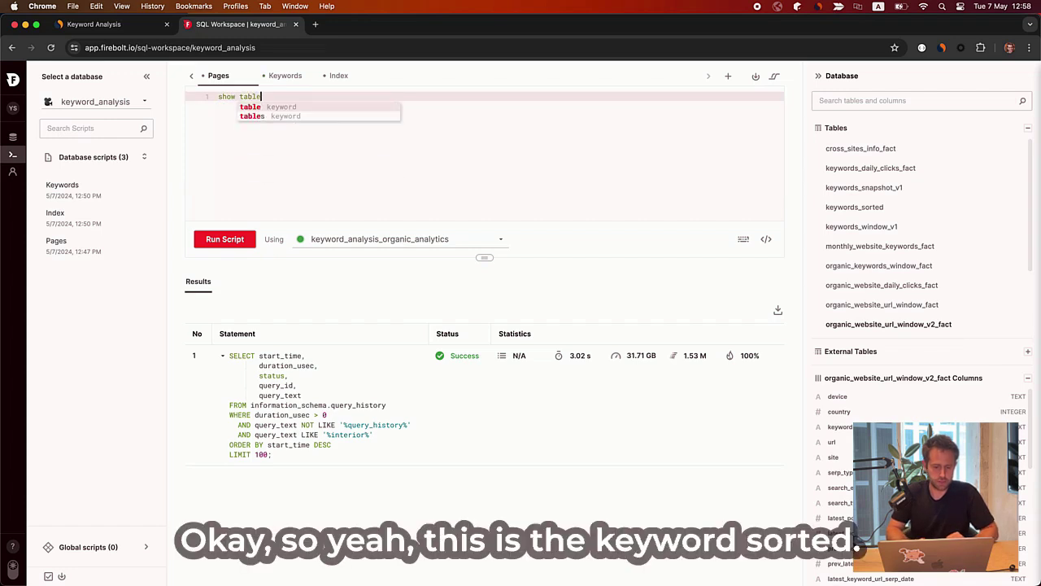
pyautogui.press('super+Return')
pyautogui.write('s')
pyautogui.press('super+Return')
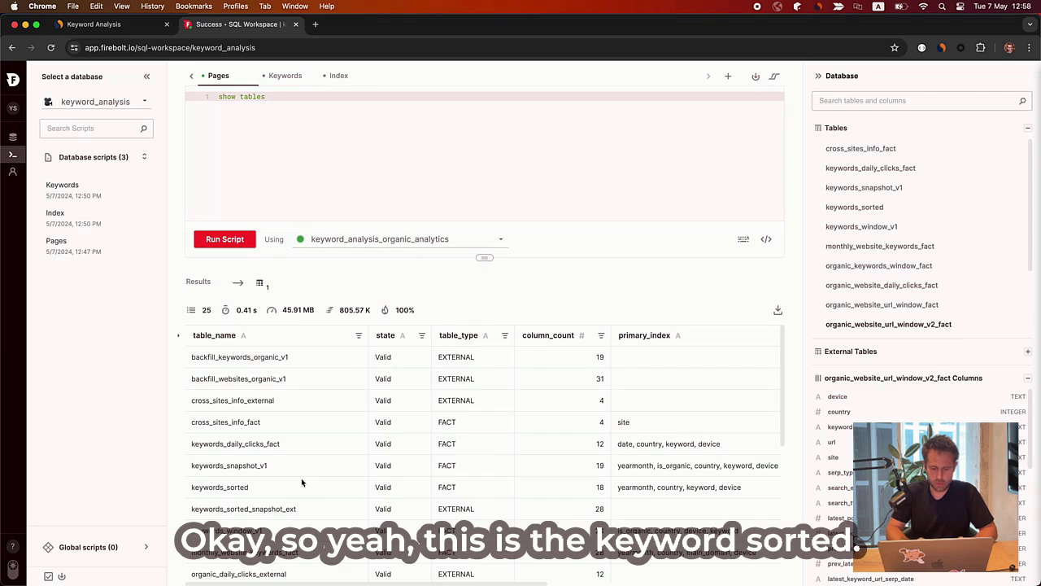
pyautogui.hscroll(10, 505, 493)
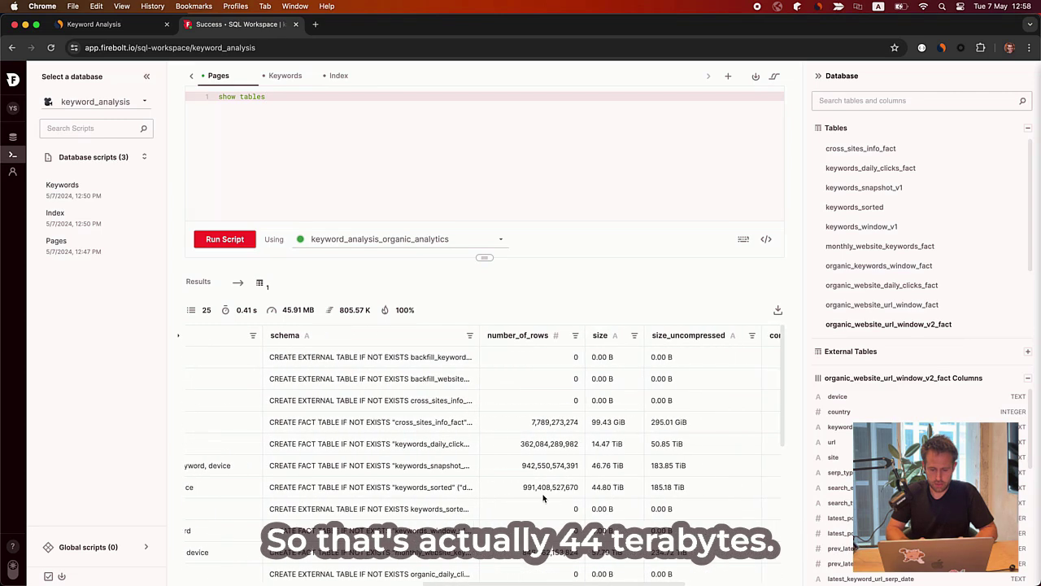
pyautogui.hscroll(2, 543, 497)
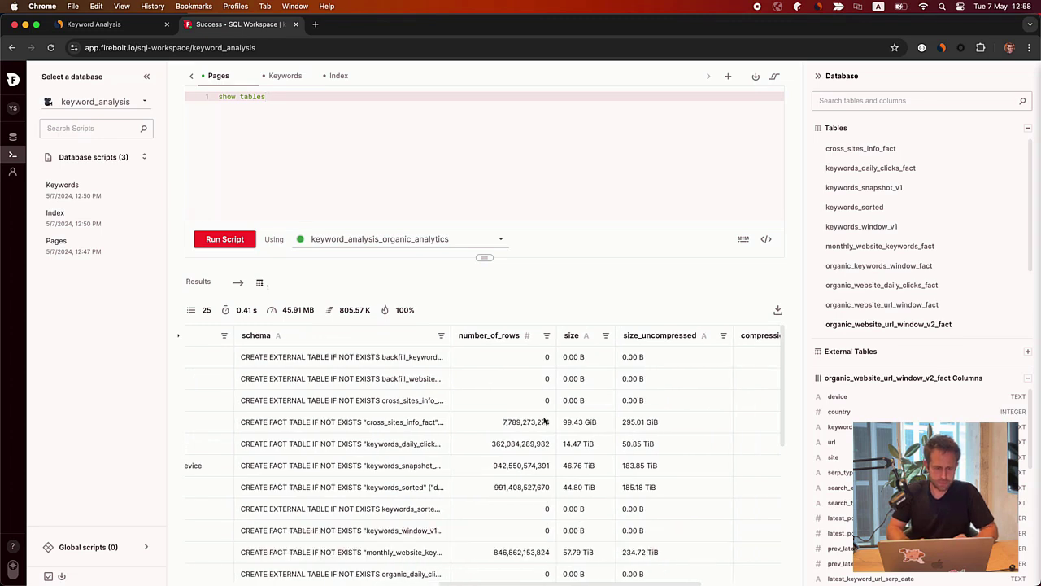
# Return to the Index script and highlight the yearmonth, country, keyword and device columns of the primary index one by one.
pyautogui.click(338, 75)
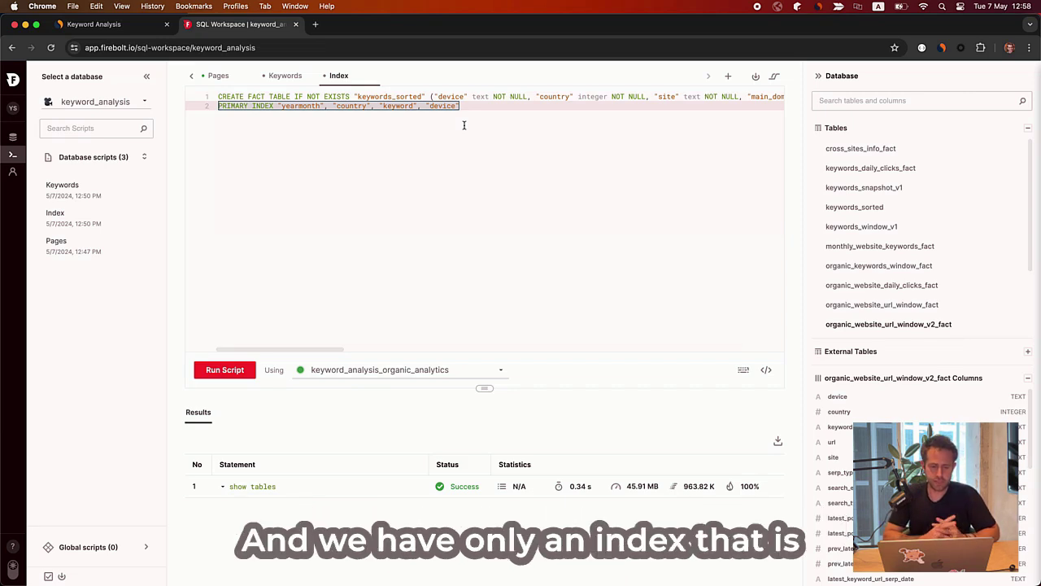
pyautogui.doubleClick(300, 106)
pyautogui.doubleClick(351, 106)
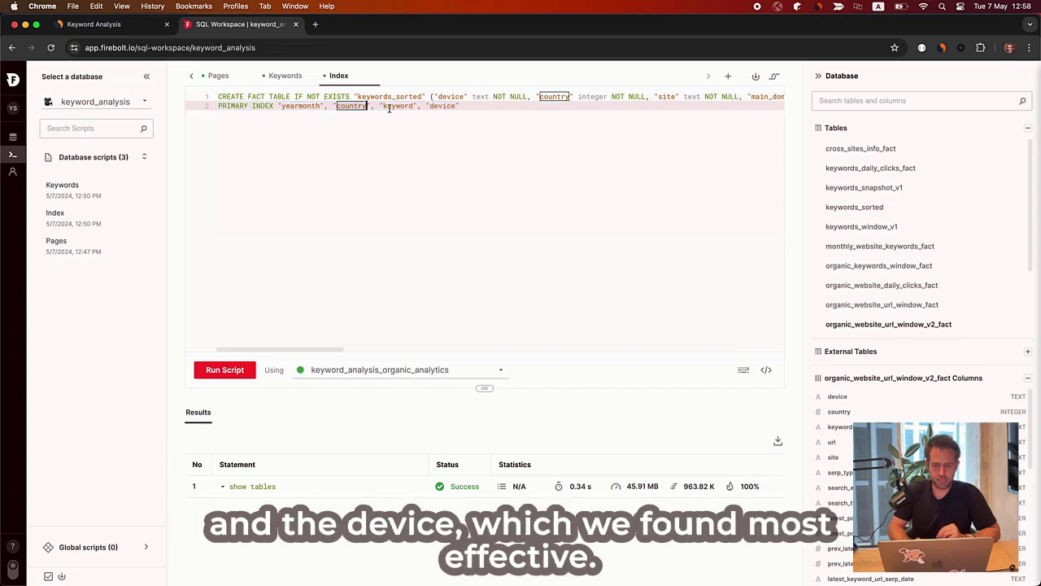
pyautogui.doubleClick(397, 106)
pyautogui.doubleClick(434, 106)
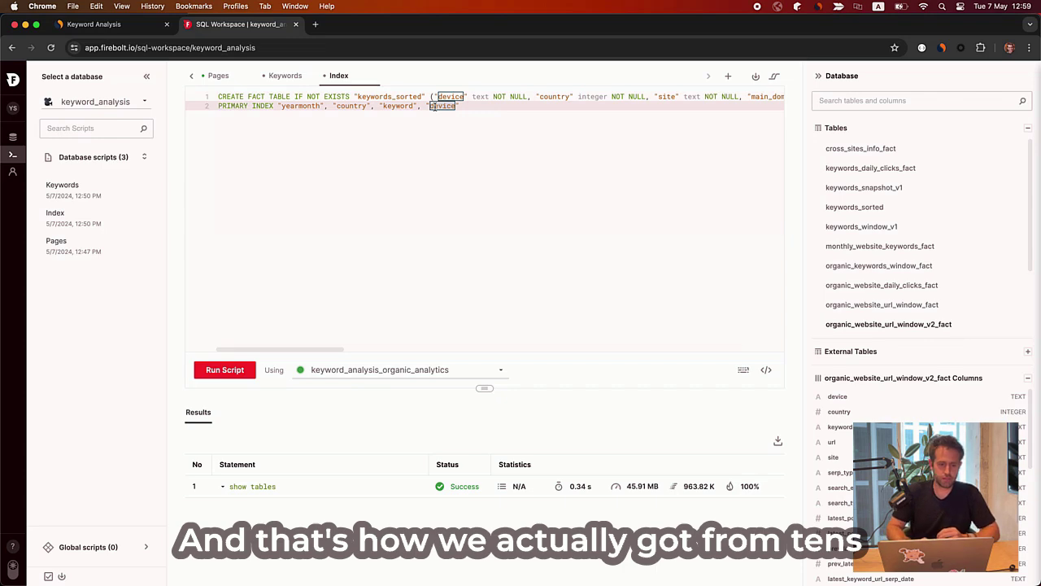
# Return to the Keywords script and run its query again.
pyautogui.click(286, 78)
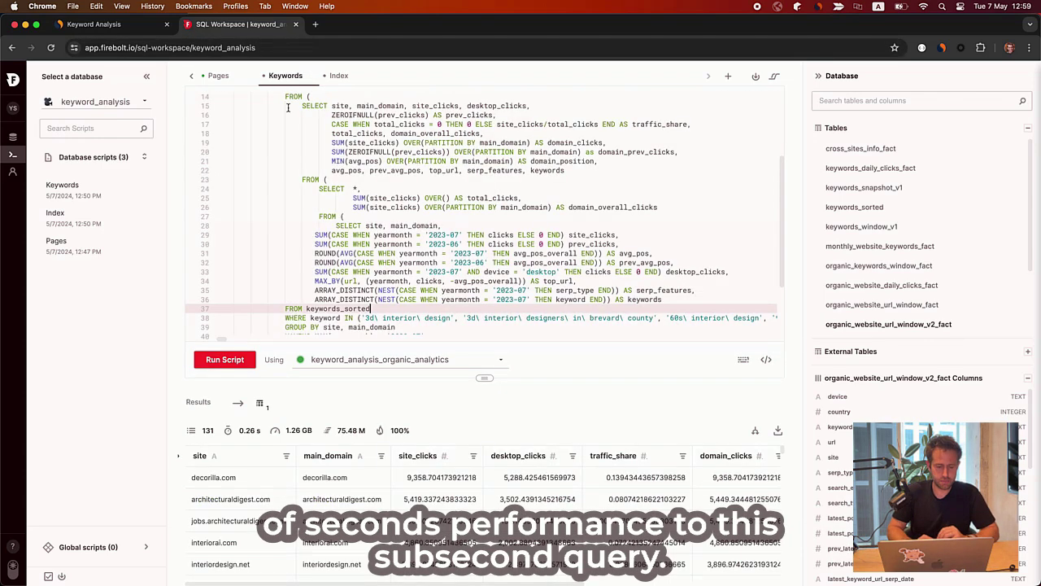
pyautogui.click(314, 226)
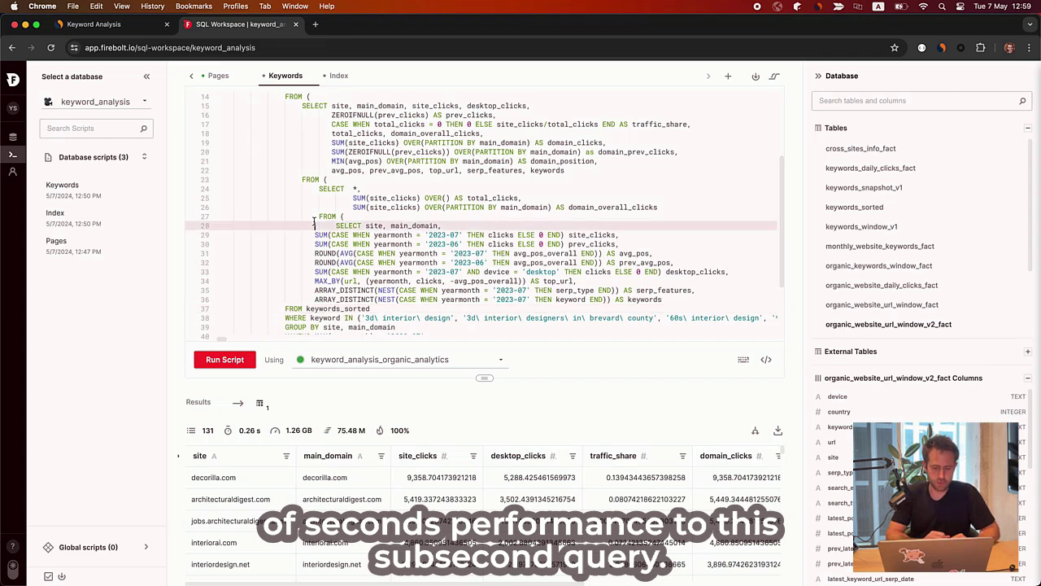
pyautogui.press('super+Return')
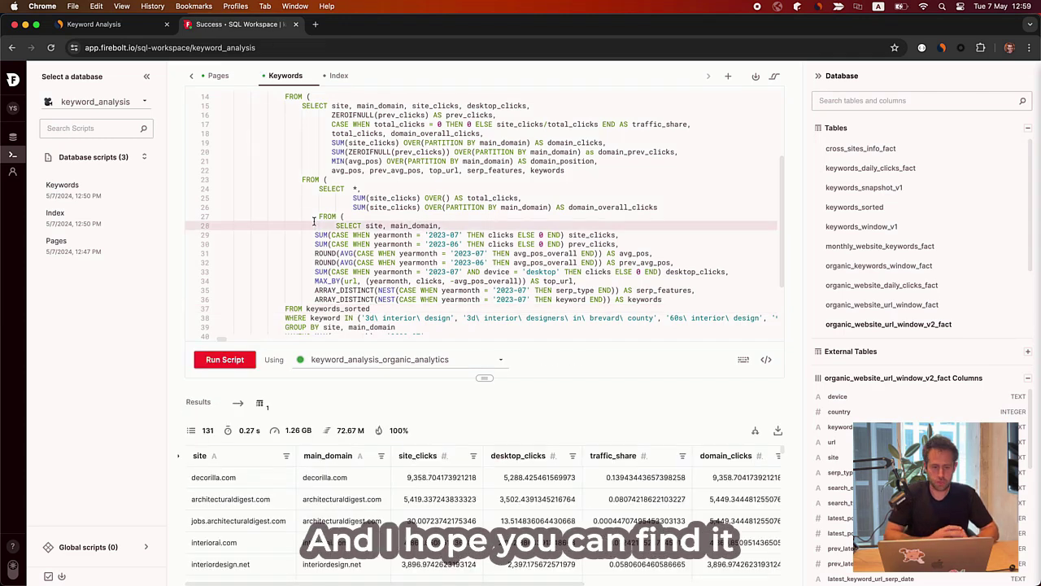